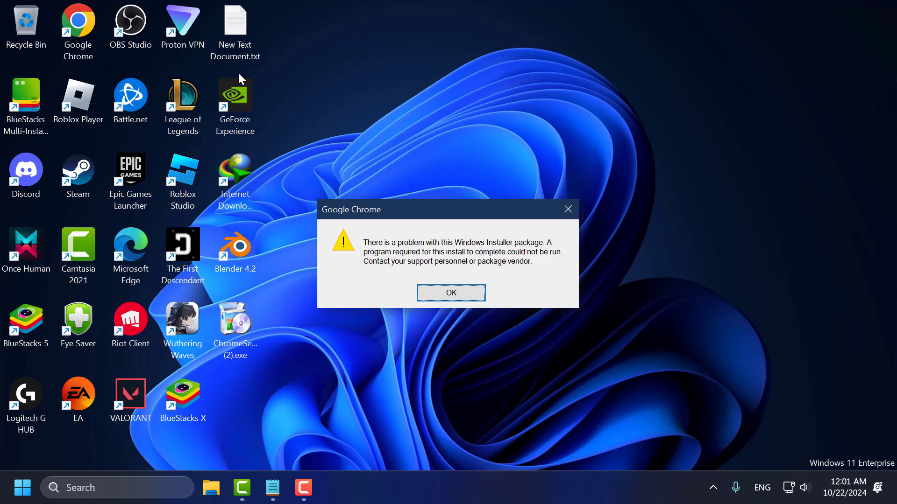
Dismiss the Google Chrome Windows Installer package error message.
key(Return)
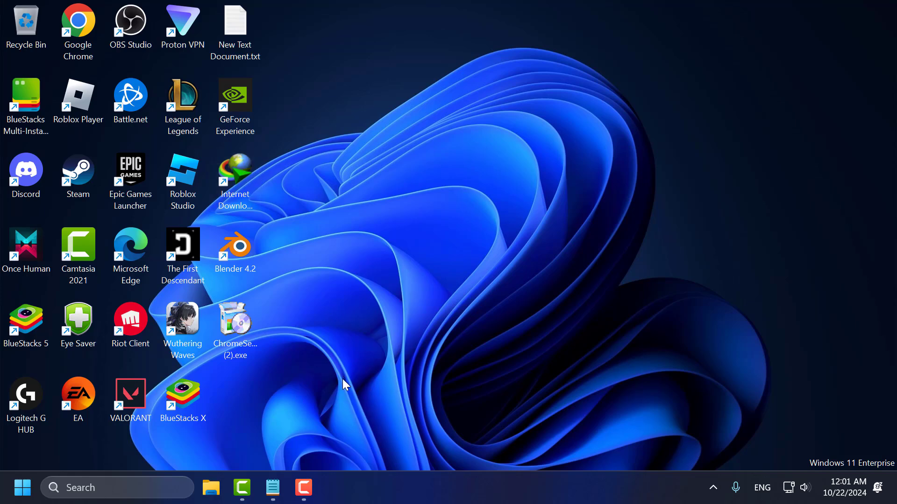
right_click(237, 344)
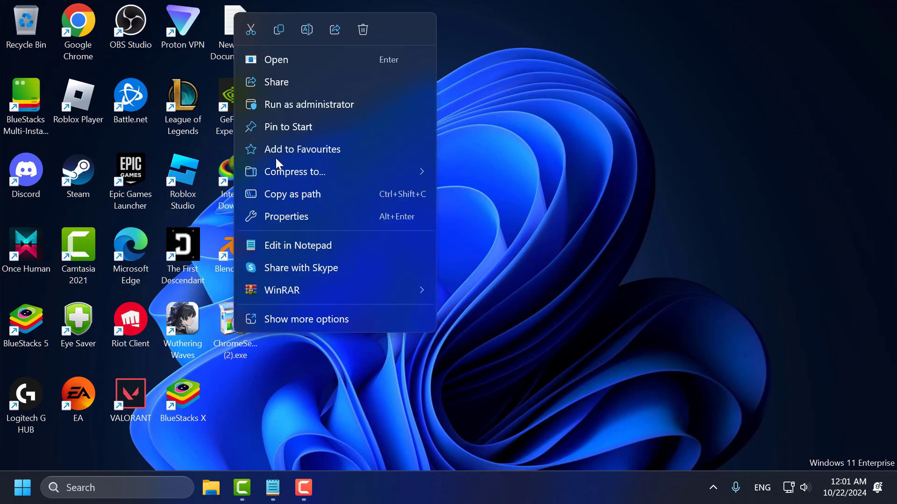
click(363, 106)
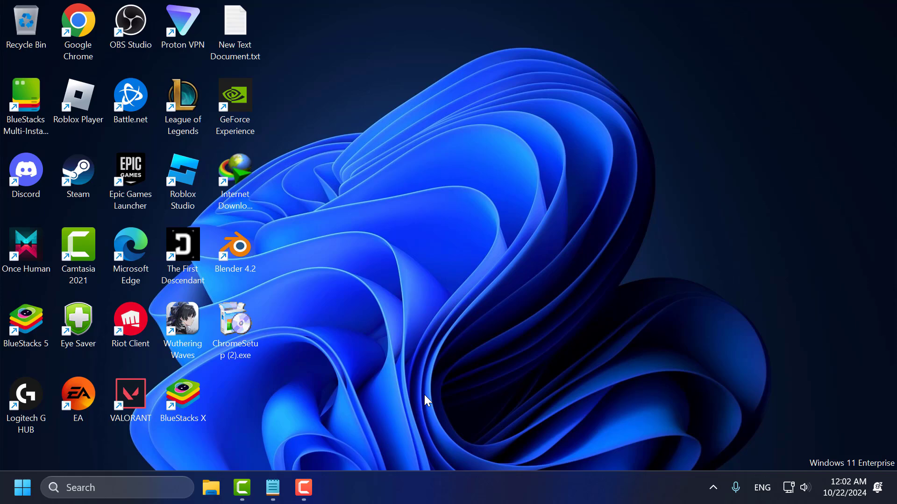
Open Services from the taskbar search and select the Windows Installer service.
click(174, 488)
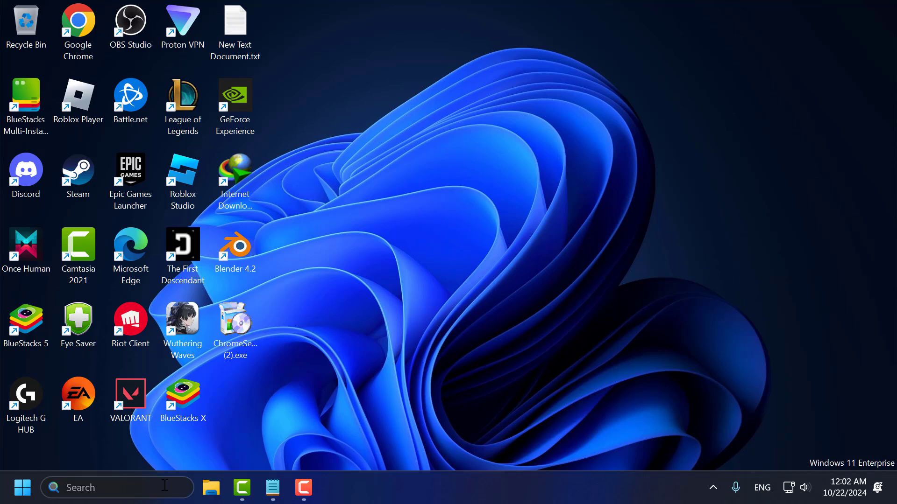
text(services)
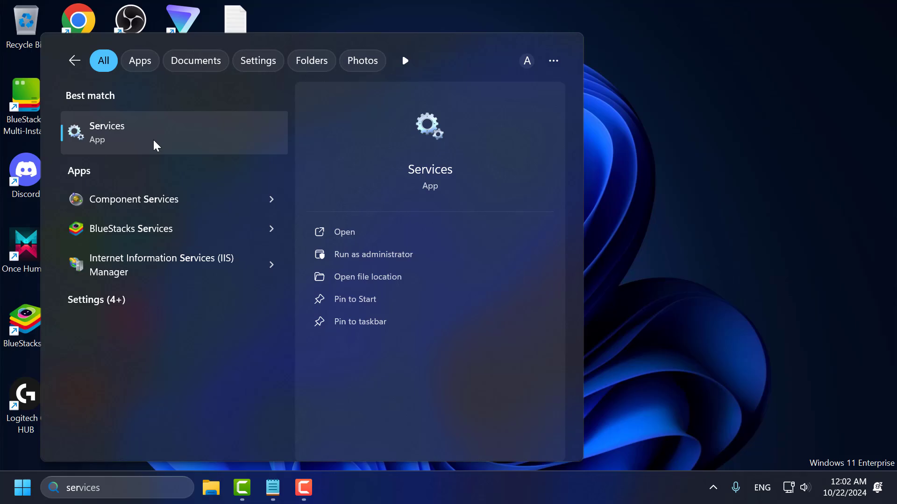
click(153, 139)
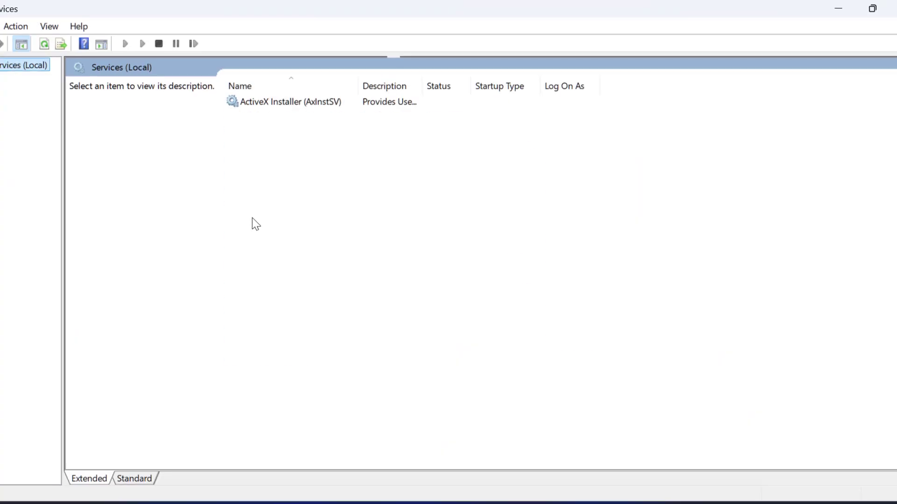
click(315, 233)
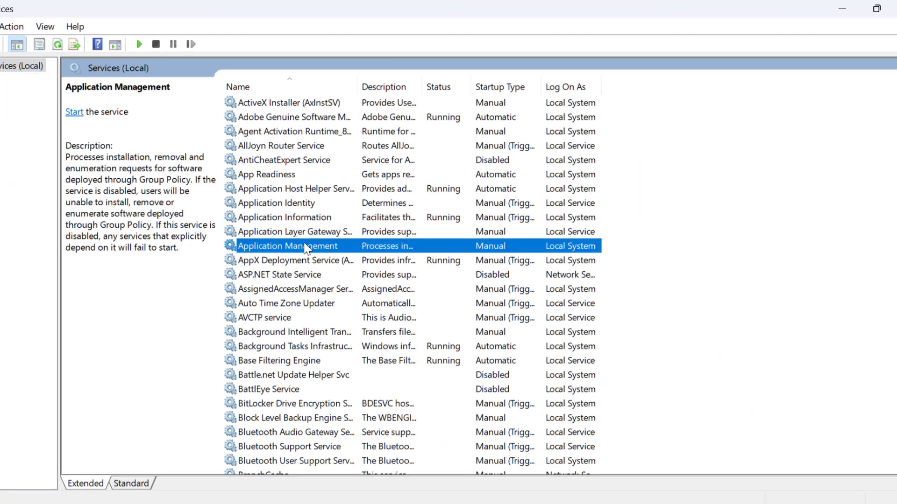
text(win)
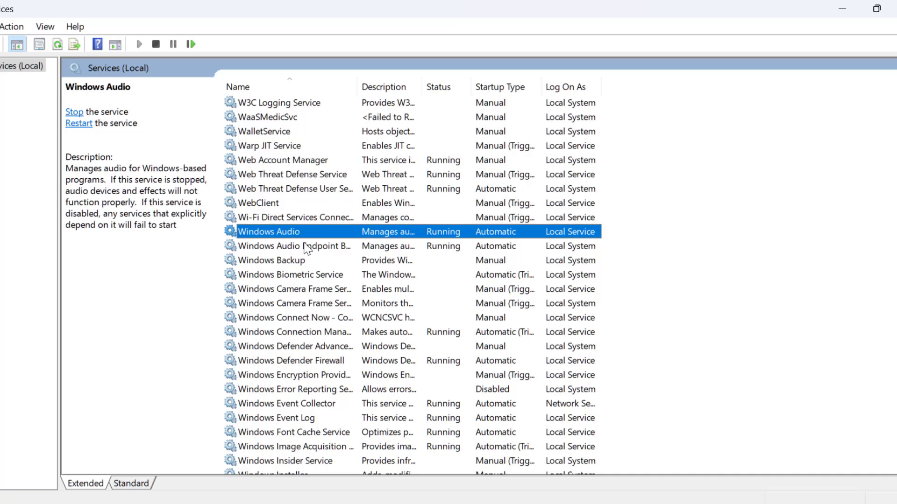
scroll(313, 276, down, 2)
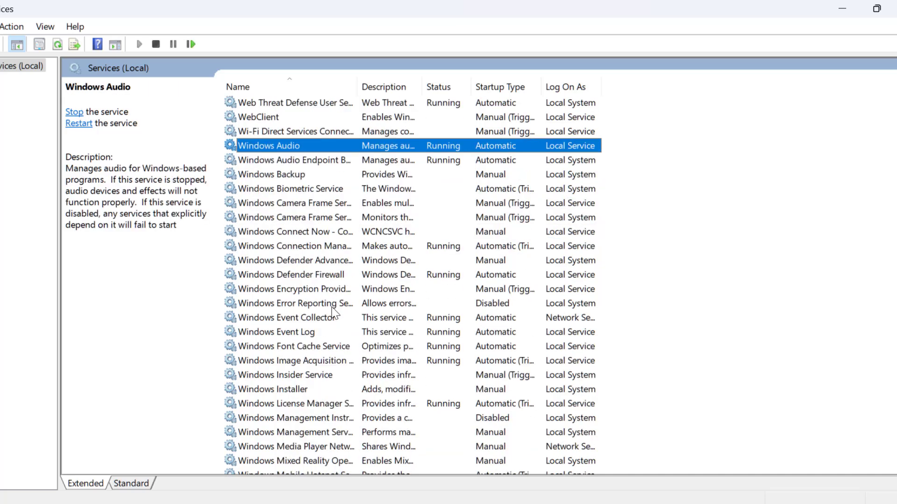
click(307, 379)
click(312, 390)
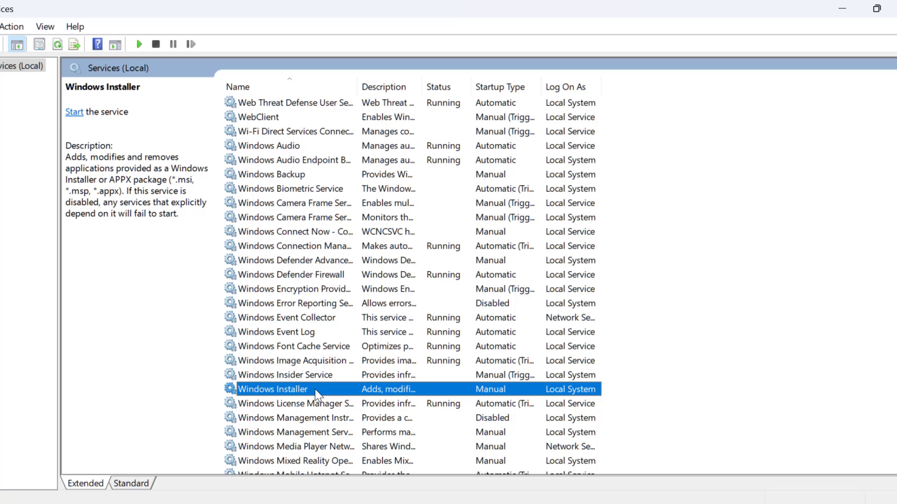
Start the Windows Installer service from its properties, confirm, and close Services.
double_click(315, 389)
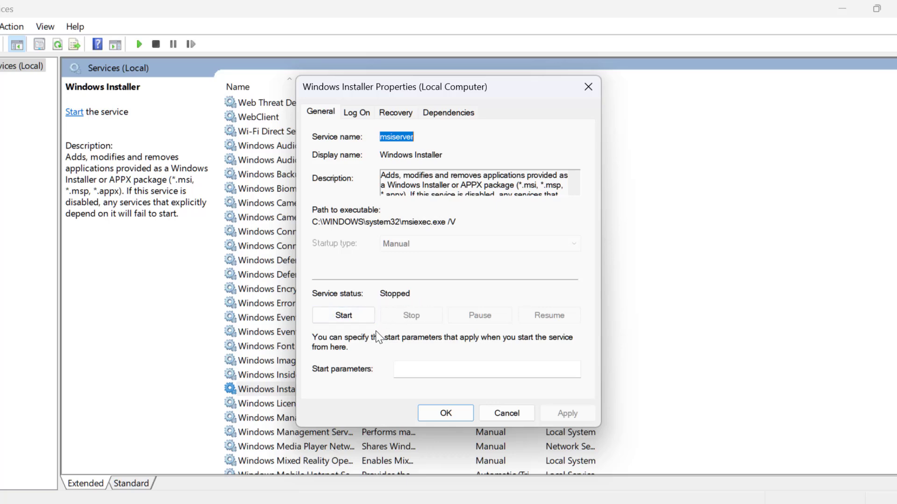
click(353, 320)
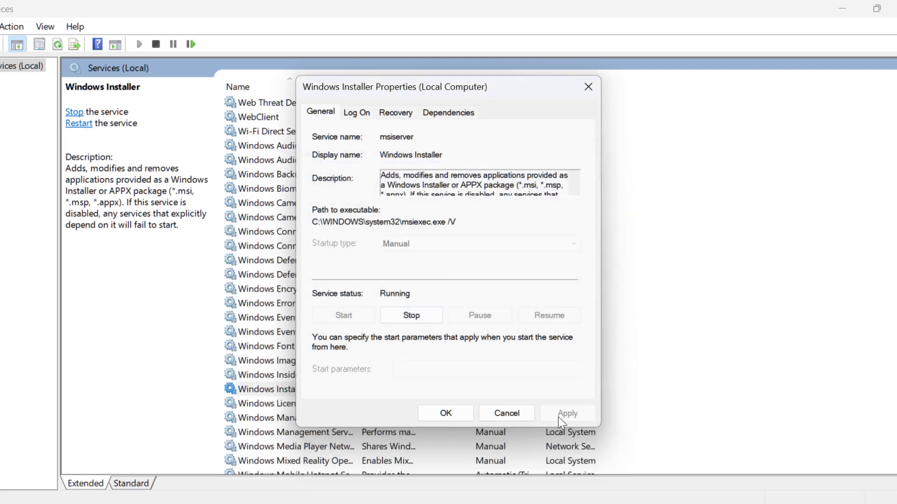
click(449, 420)
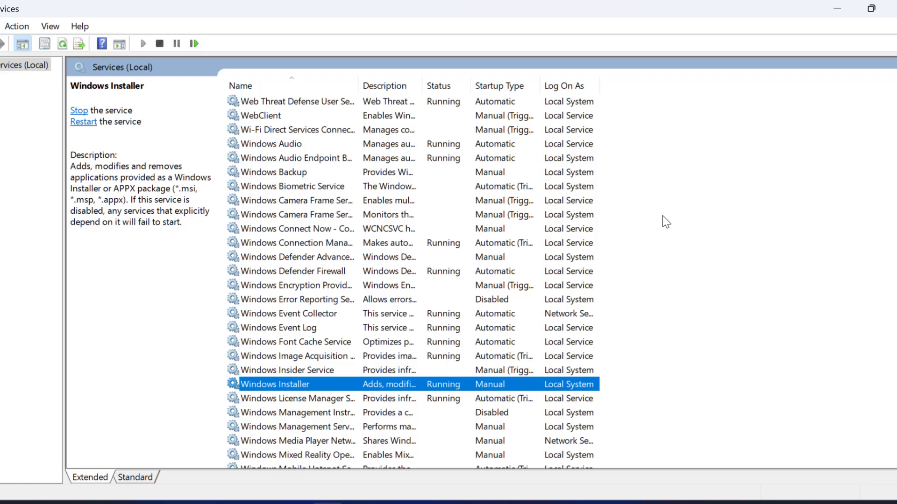
click(877, 10)
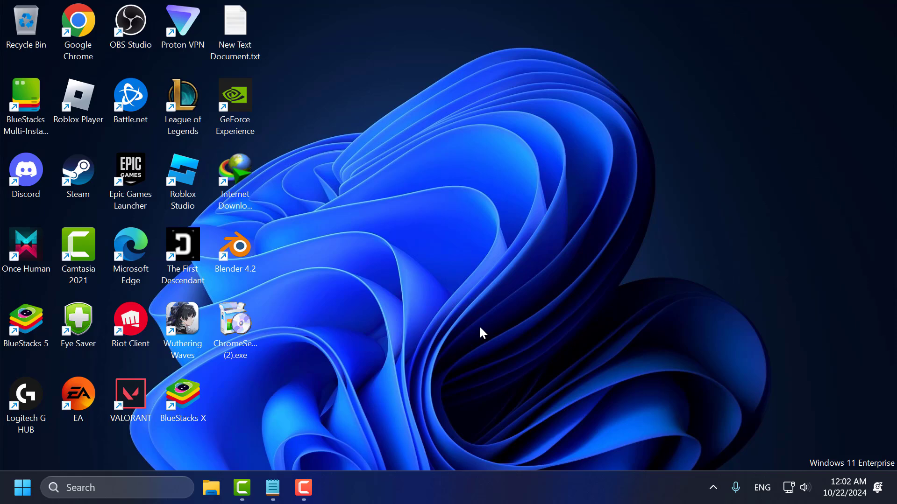
Launch Command Prompt as administrator from the taskbar search results.
click(179, 479)
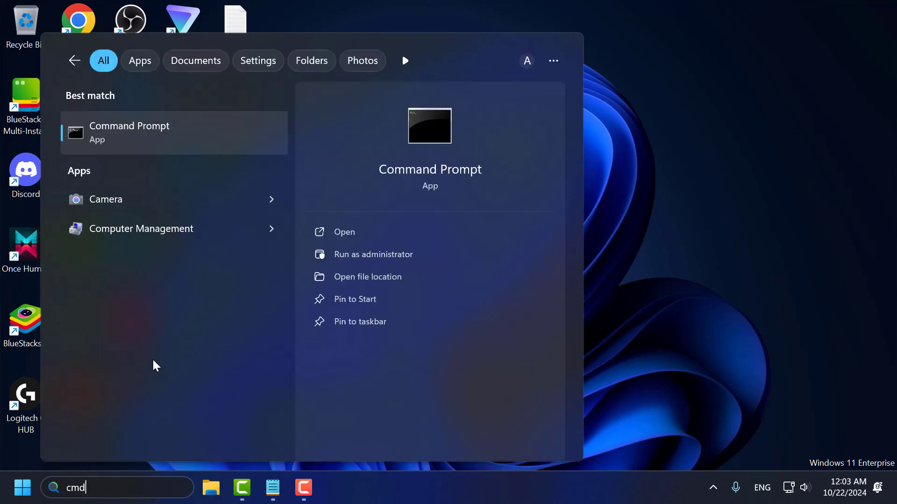
right_click(156, 134)
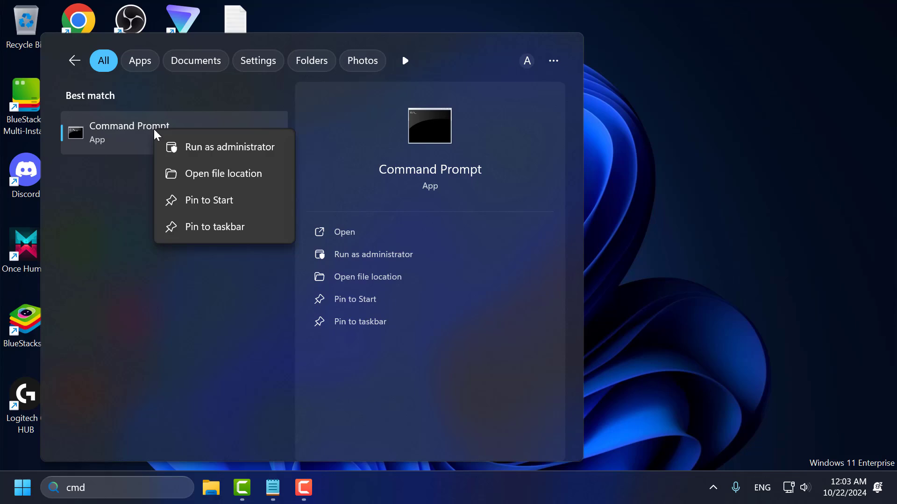
click(261, 152)
click(260, 154)
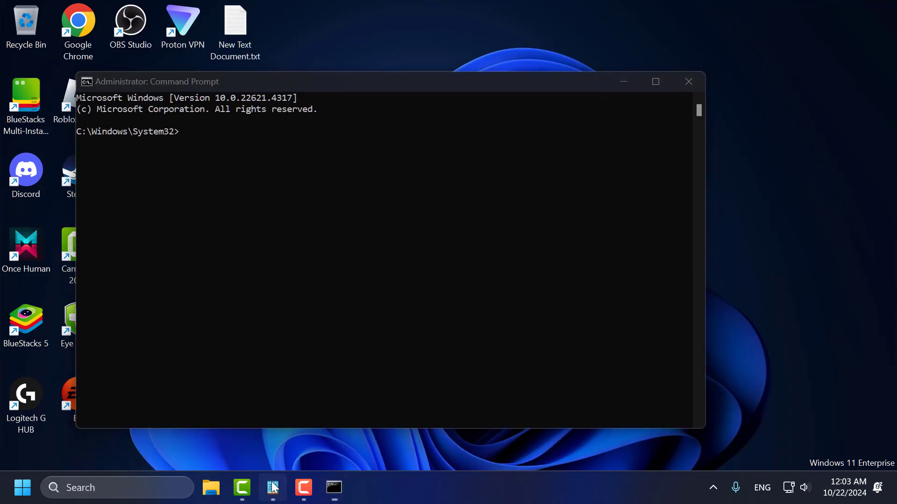
Copy 'msiexec /unregister' from the notes and run it in Command Prompt.
click(274, 487)
triple_click(374, 126)
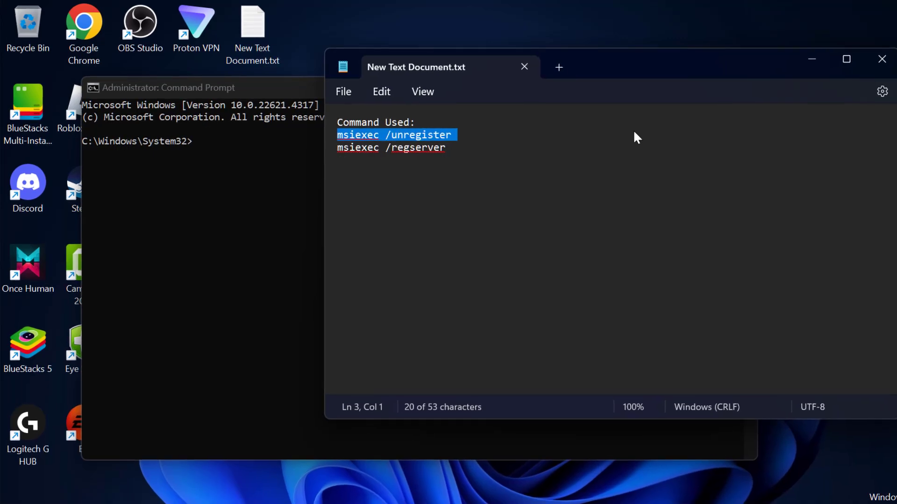
key(ctrl+c)
click(812, 59)
right_click(335, 171)
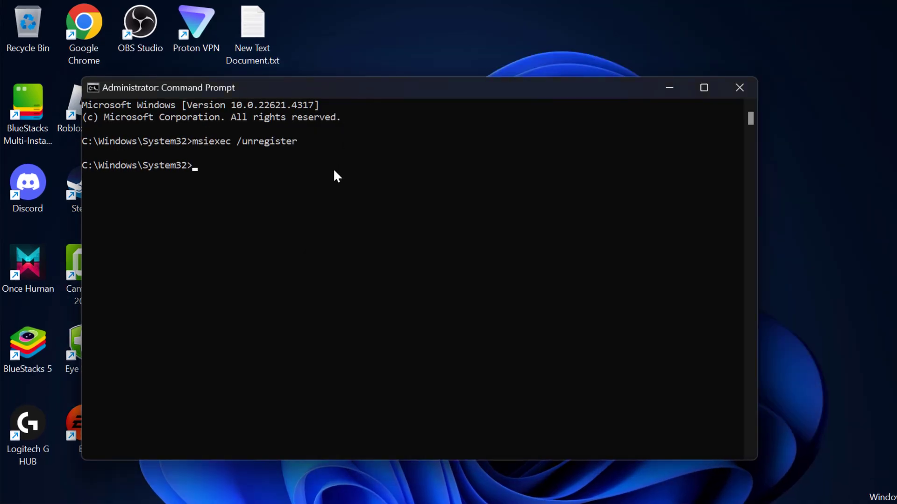
Copy and run 'msiexec /regserver' in Command Prompt, then close the prompt.
click(264, 488)
triple_click(420, 149)
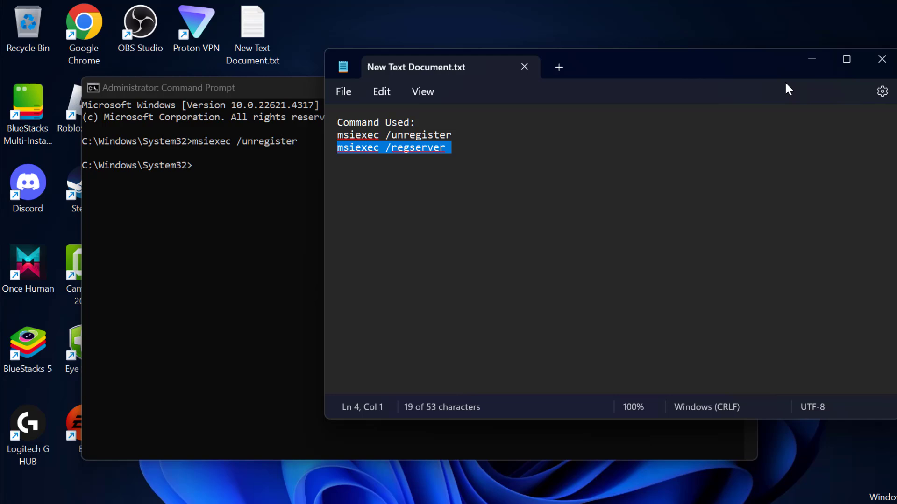
key(ctrl+c)
click(811, 59)
key(ctrl+v)
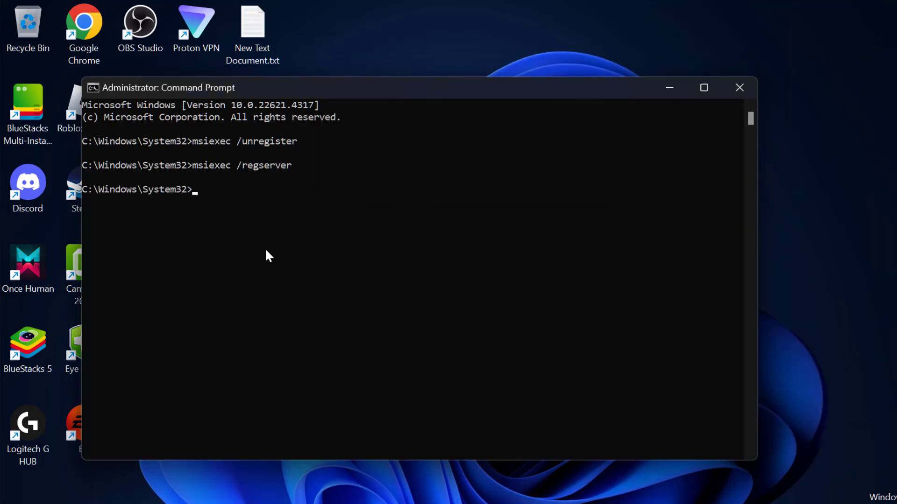
click(729, 95)
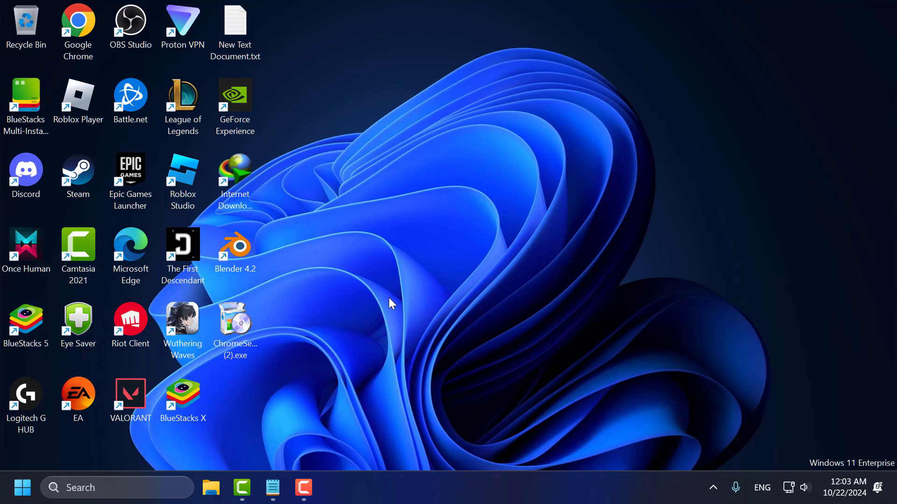
Open the Run dialog by searching 'run' in the taskbar.
click(175, 484)
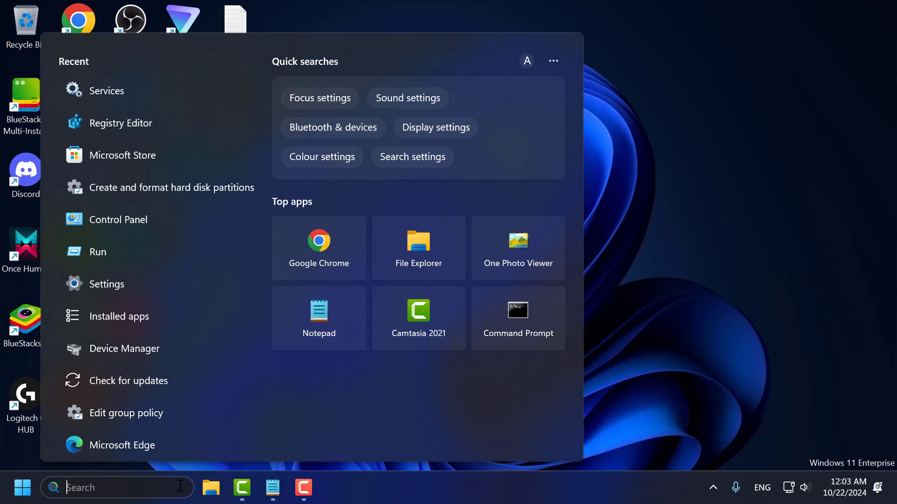
text(run)
click(167, 134)
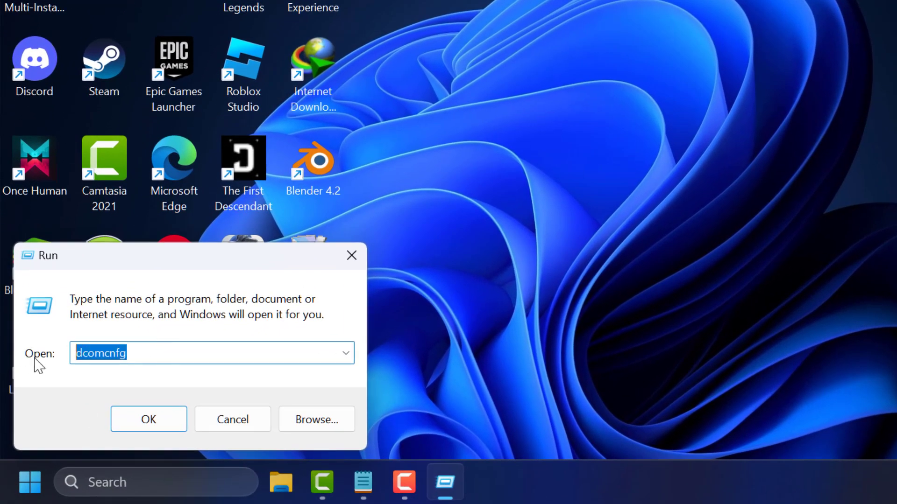
Open C:\Windows\Temp via Run 'temp', then open the Temp folder's properties from C:\Windows.
text(temp)
click(136, 418)
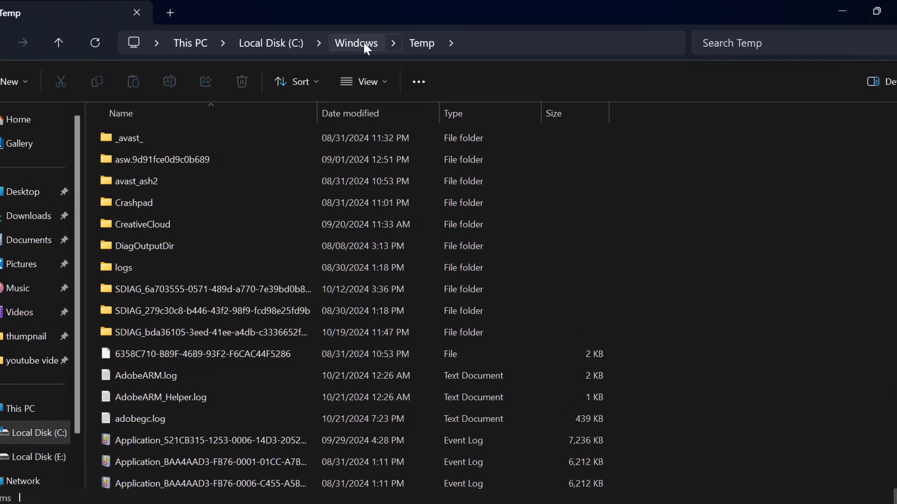
click(356, 43)
scroll(177, 373, down, 3)
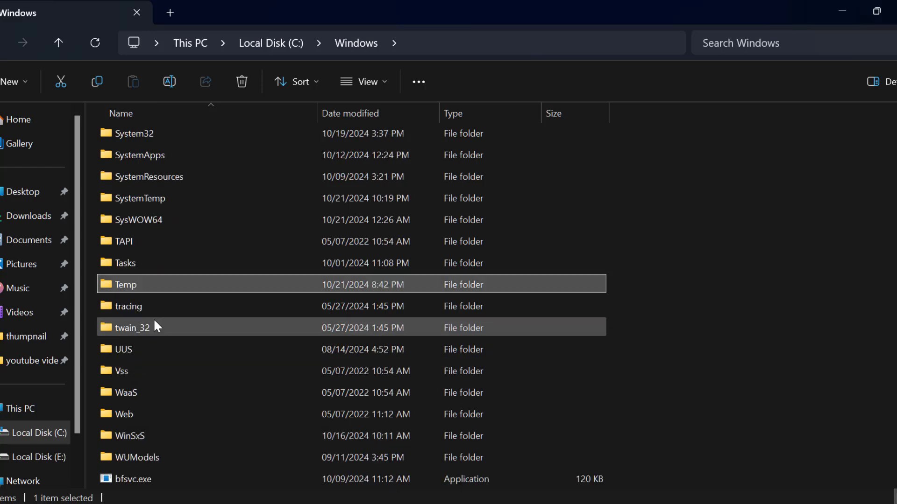
right_click(139, 287)
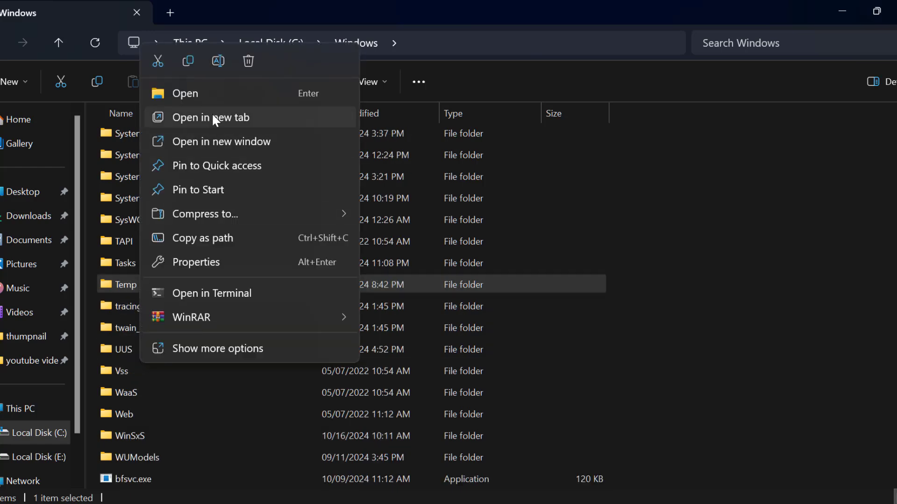
click(217, 261)
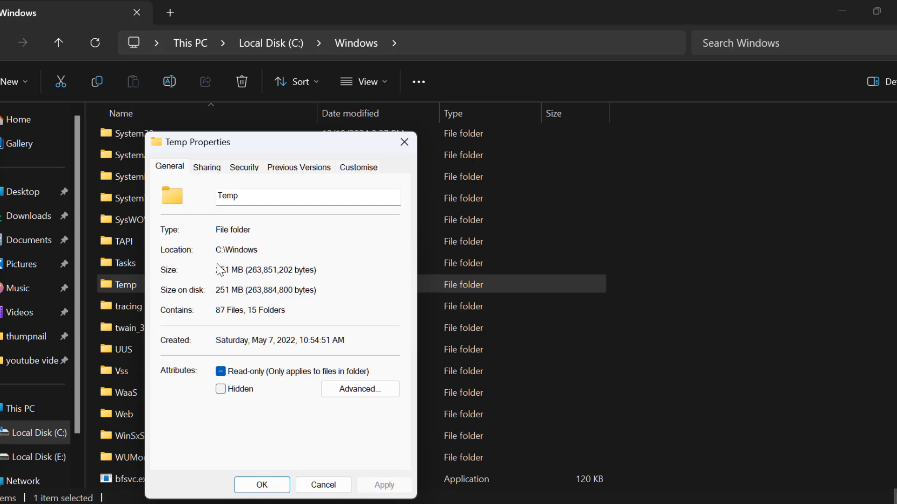
Add Everyone to the Temp folder's security with Full control and close the properties.
click(238, 168)
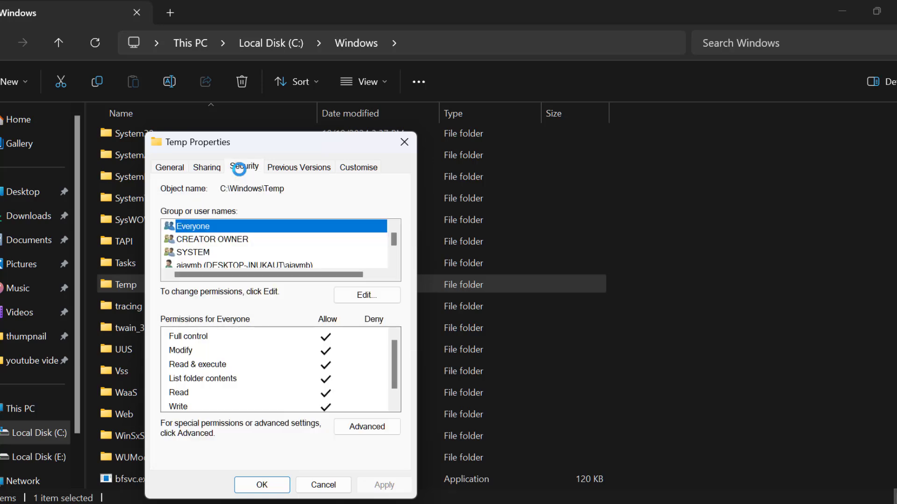
click(361, 299)
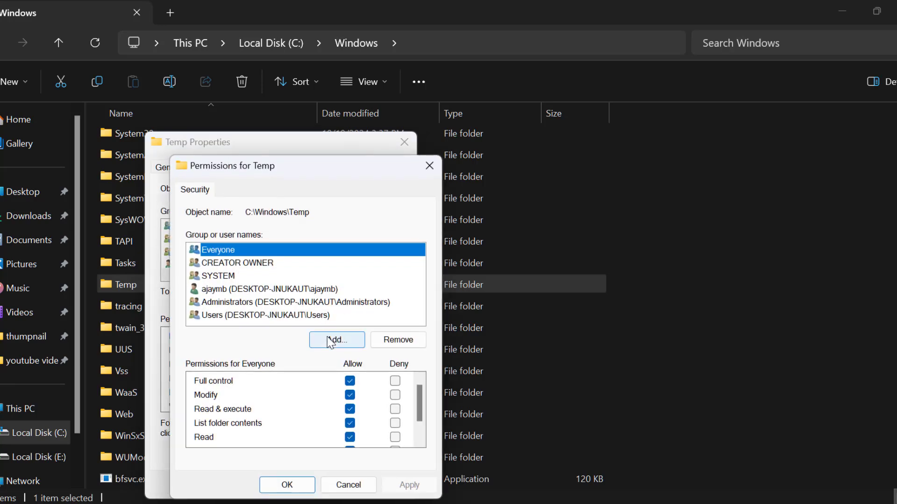
click(329, 342)
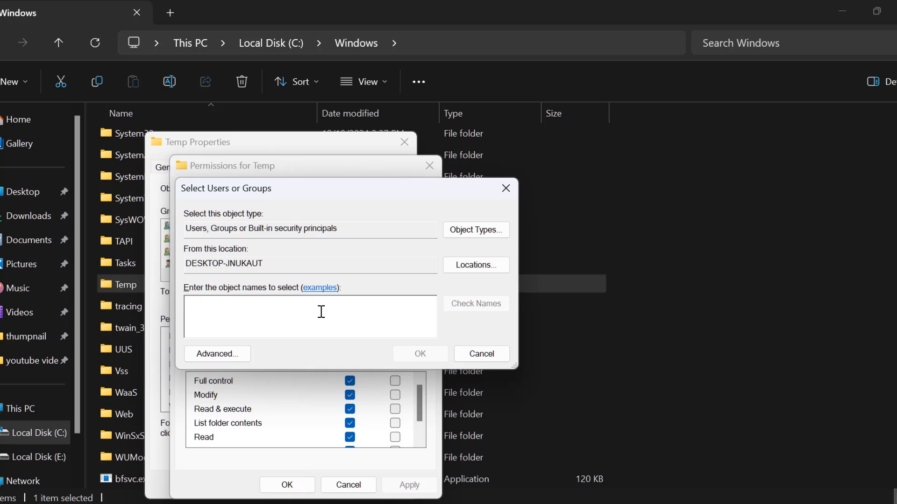
text(ever)
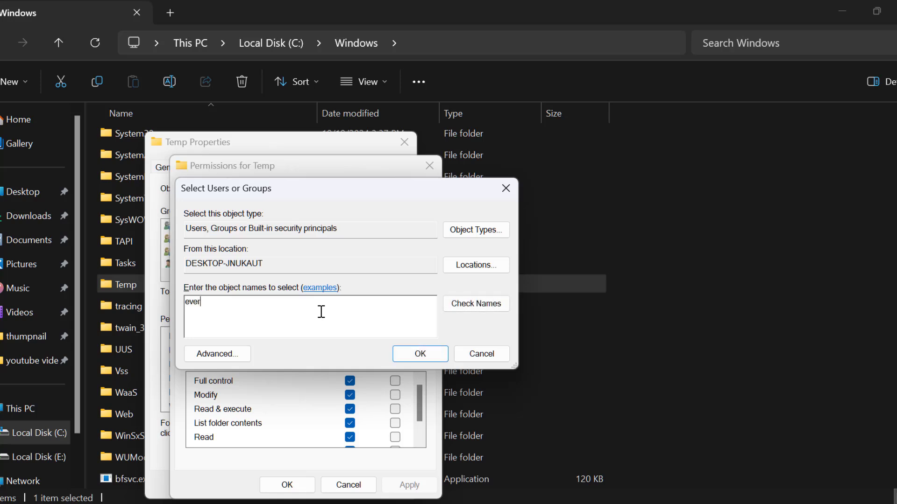
text(yone)
click(468, 309)
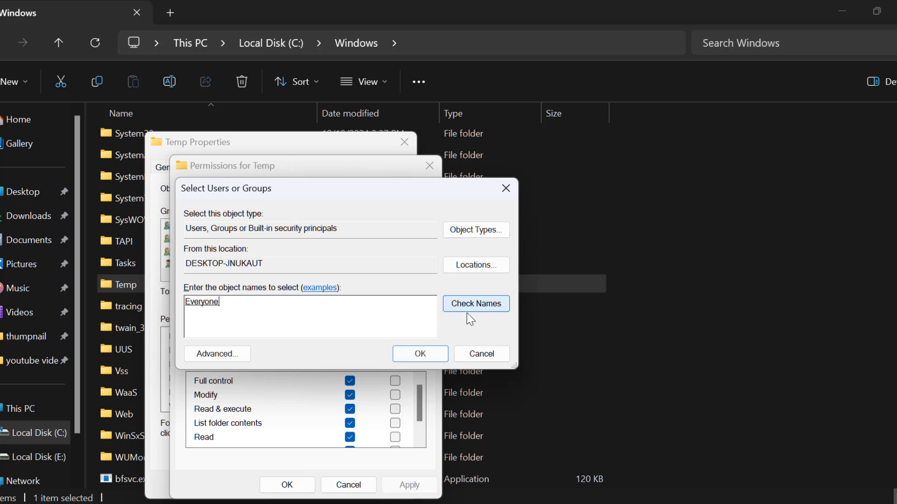
click(427, 354)
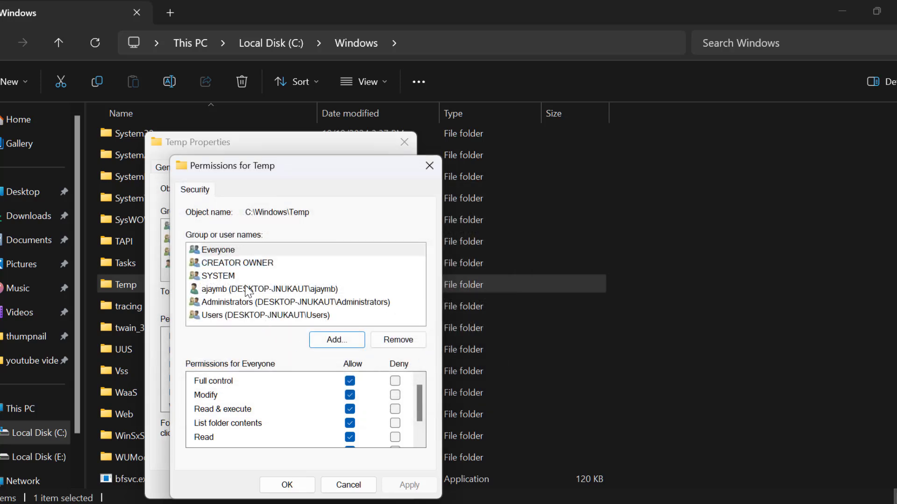
click(230, 249)
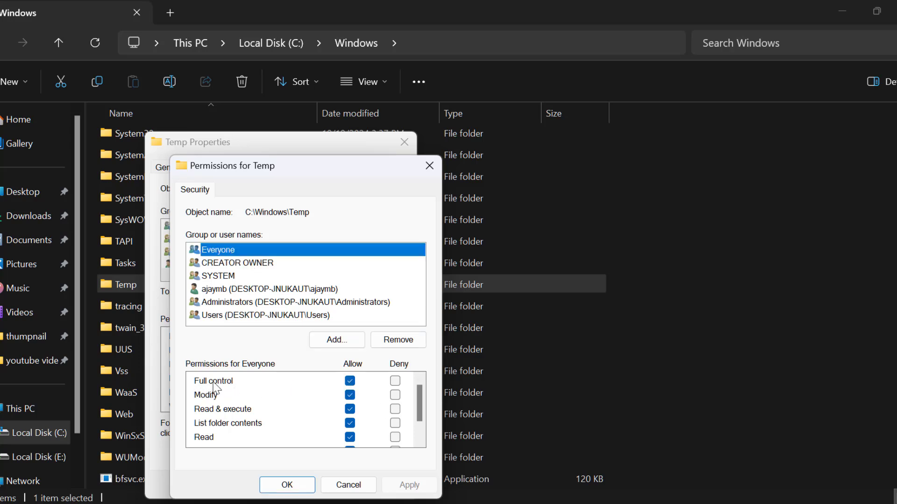
click(294, 486)
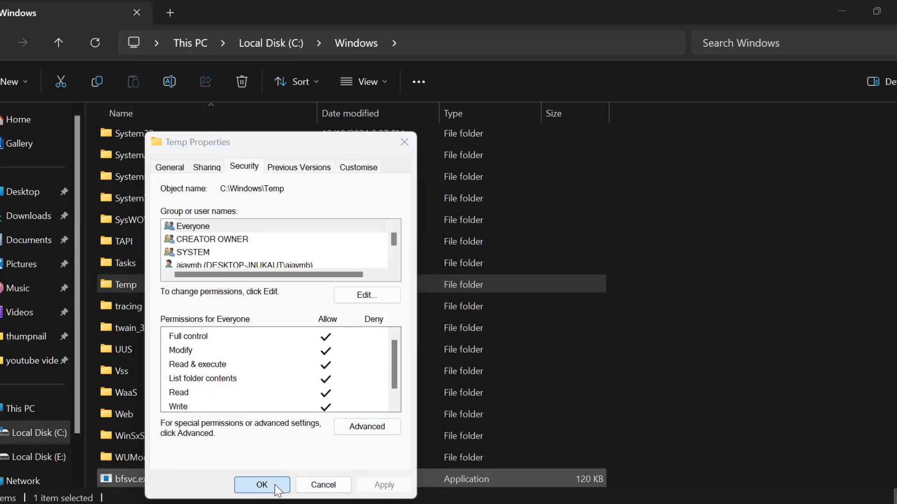
click(280, 484)
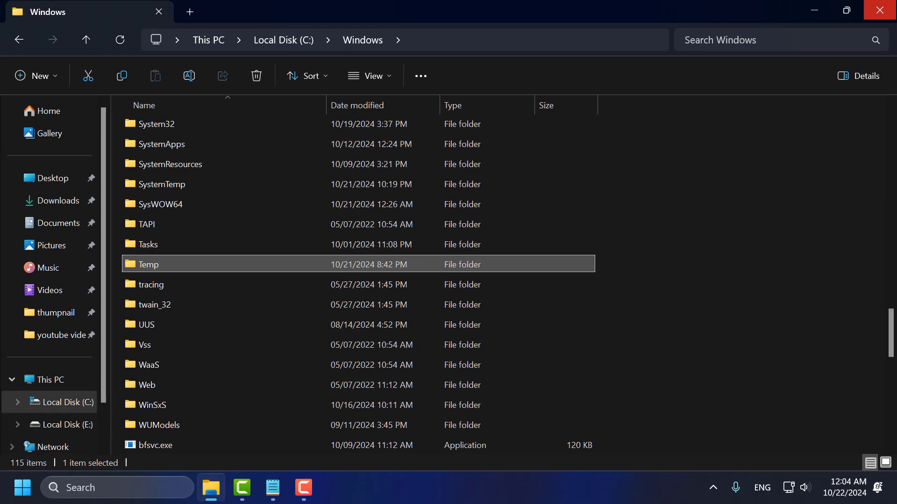
Close File Explorer and open the Run dialog from the taskbar search.
click(892, 6)
click(172, 482)
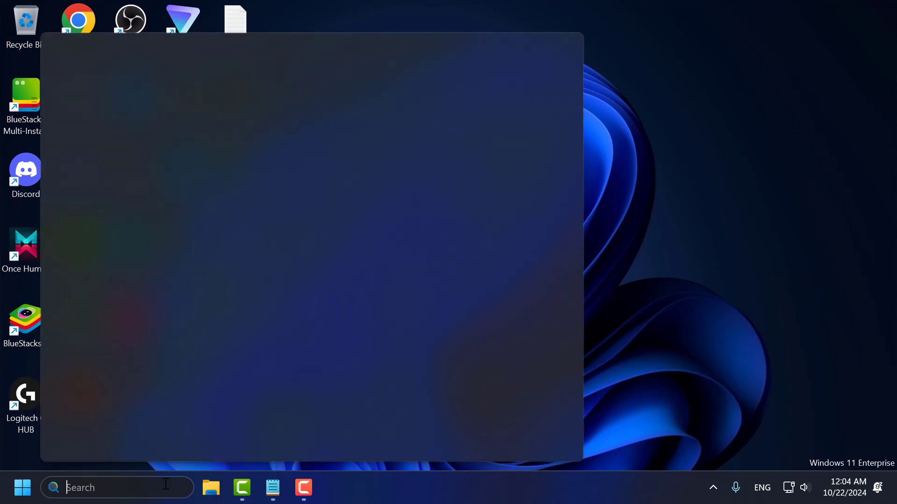
text(run)
click(201, 152)
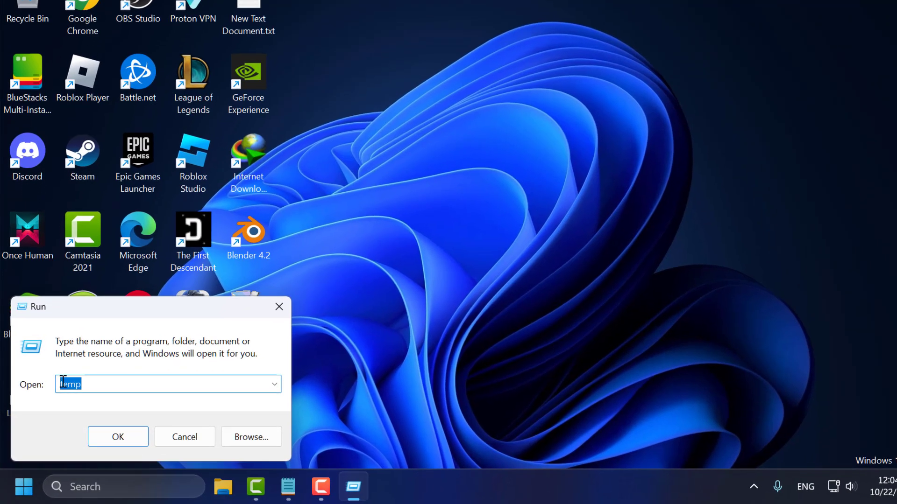
Change the Run entry to %temp% to open the user's temporary files folder.
click(63, 383)
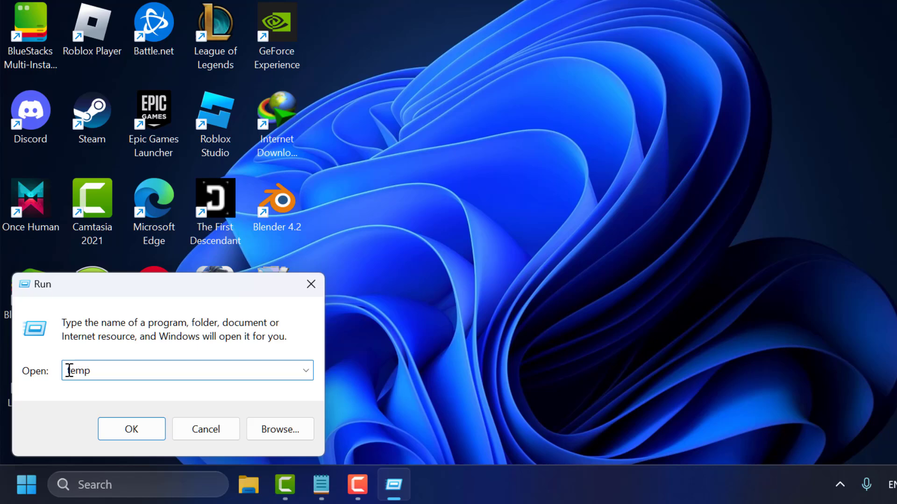
text(%)
click(133, 373)
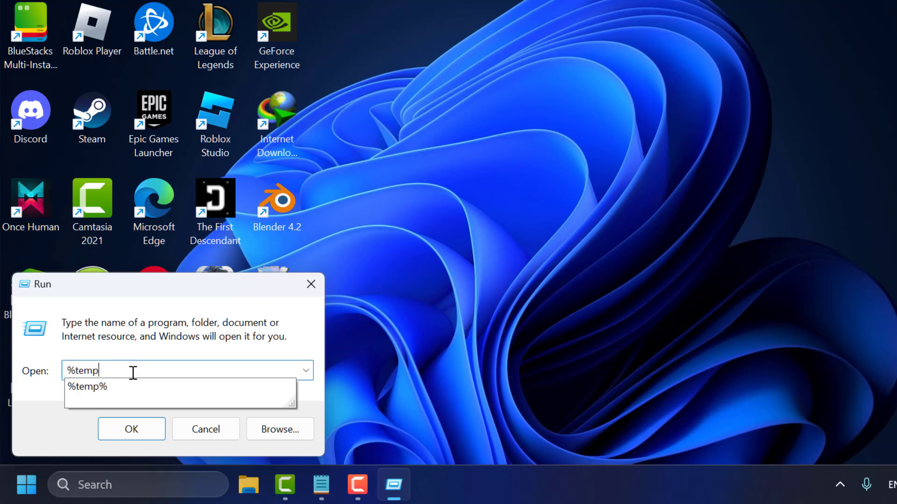
text(%)
click(150, 428)
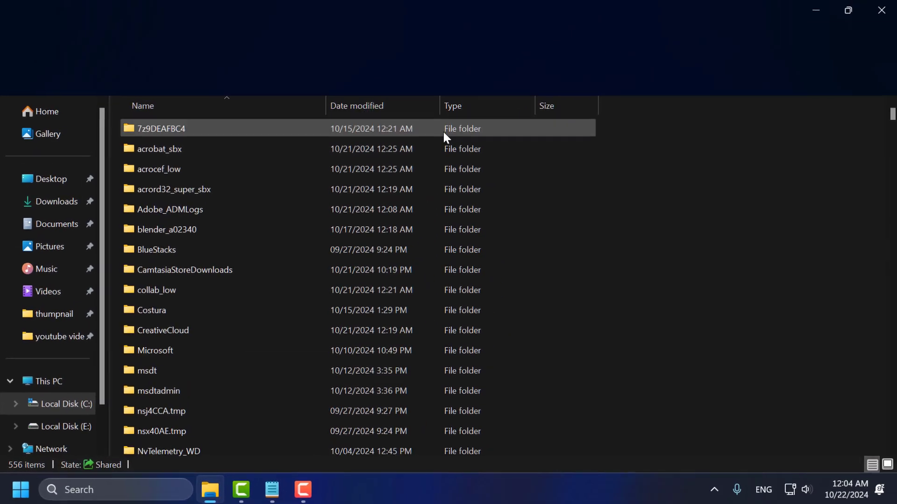
From the AppData\Local folder, open the Temp folder's properties.
click(561, 42)
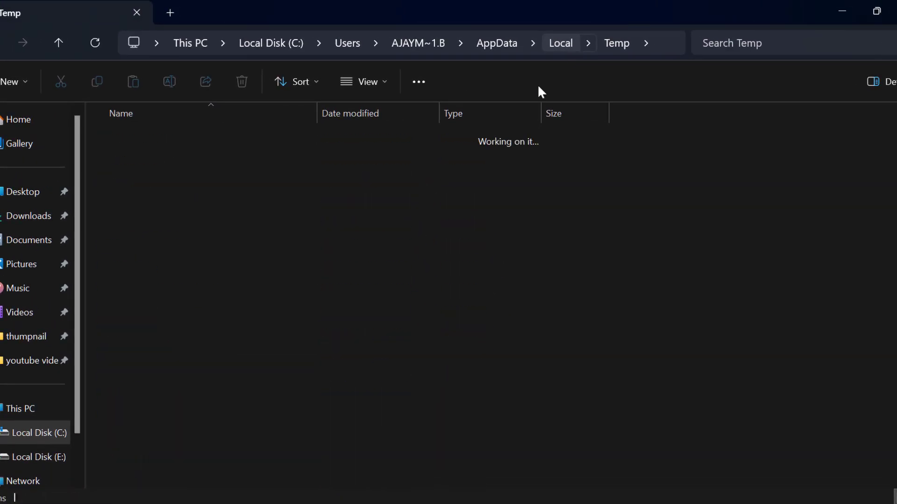
scroll(217, 371, down, 3)
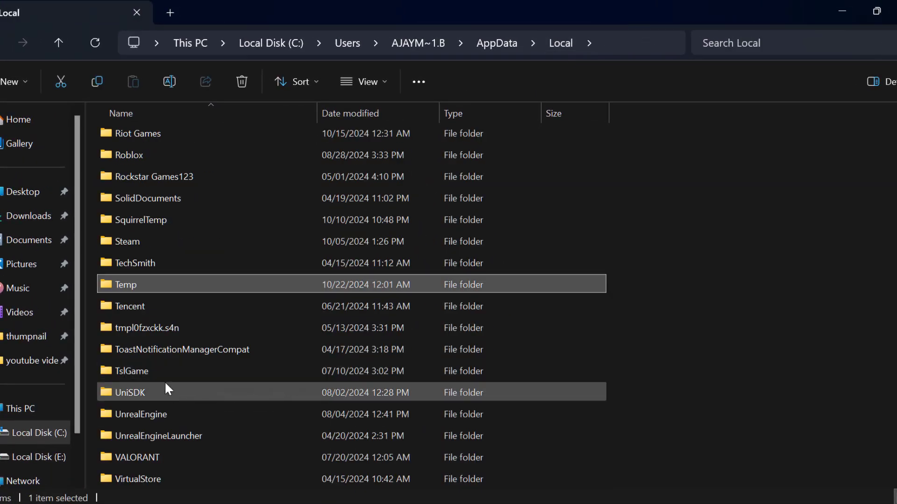
right_click(139, 285)
click(203, 261)
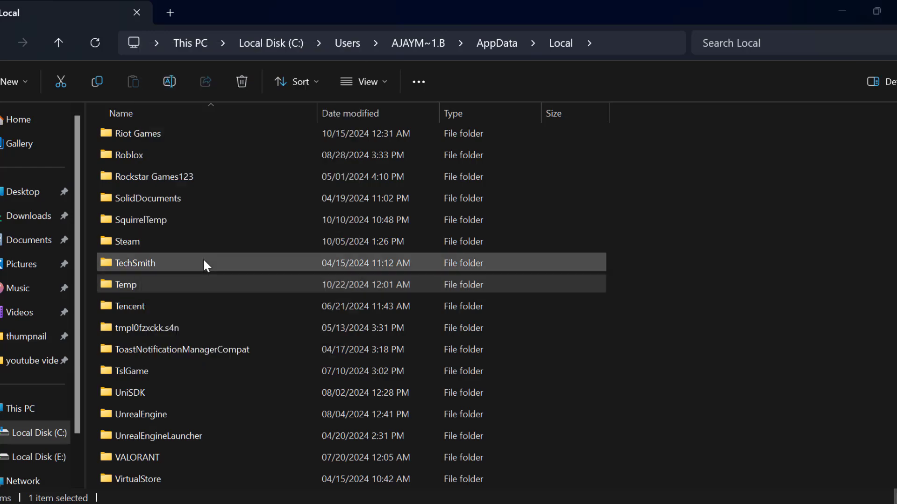
Add Everyone to the user Temp folder's security with Full control and close the properties.
click(243, 167)
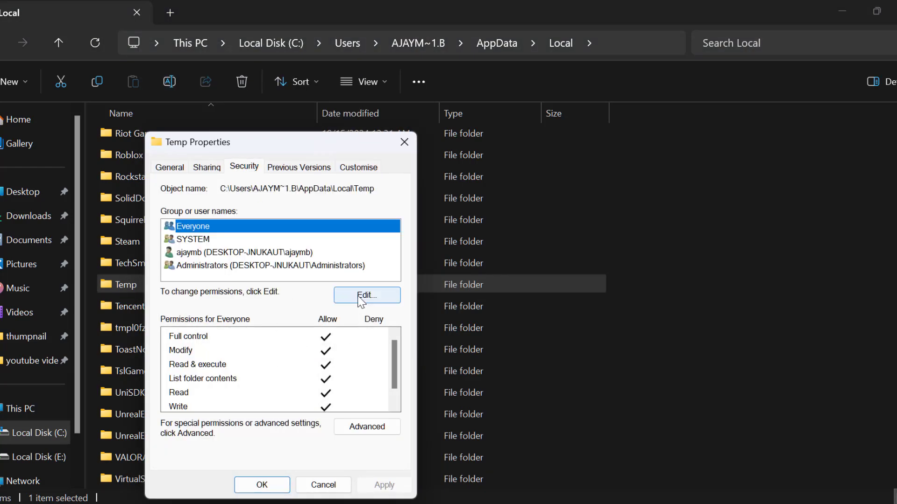
click(363, 299)
click(336, 339)
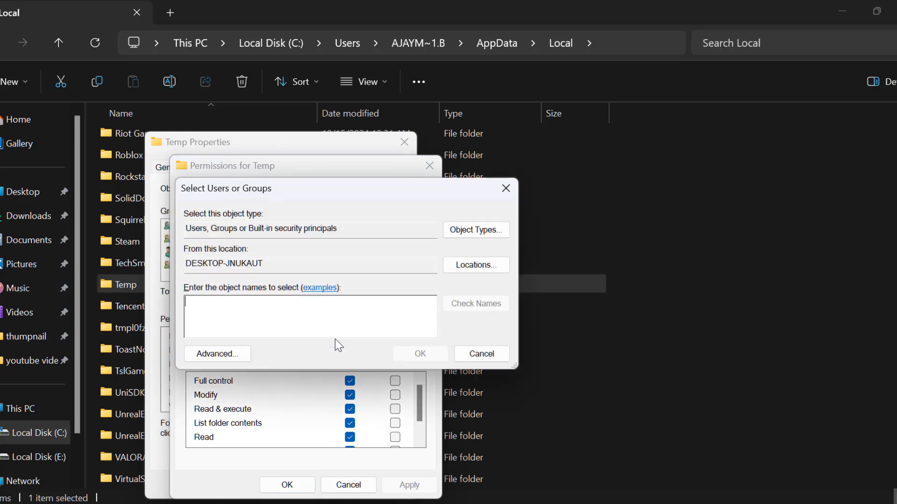
text(ev)
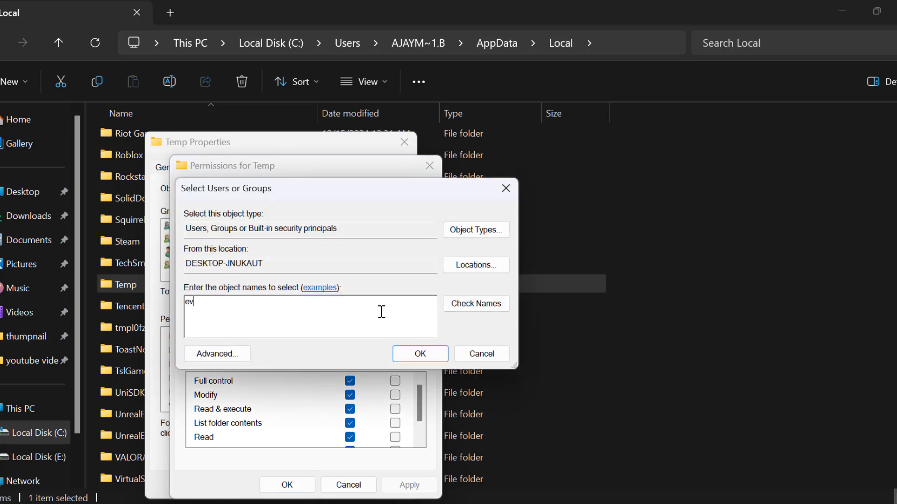
text(eryone)
click(501, 310)
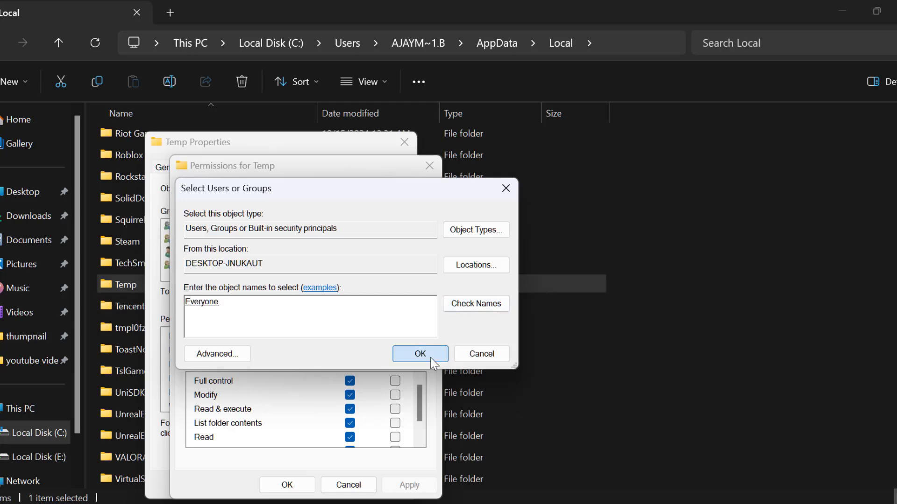
click(420, 354)
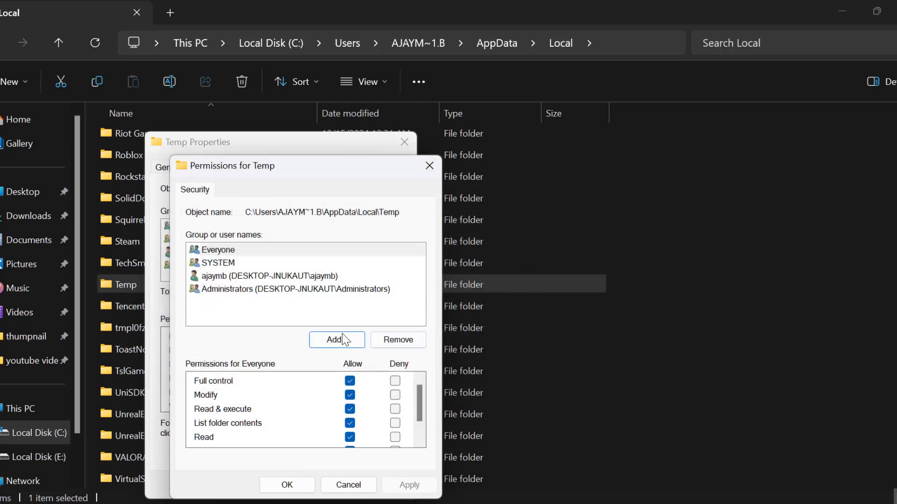
click(209, 254)
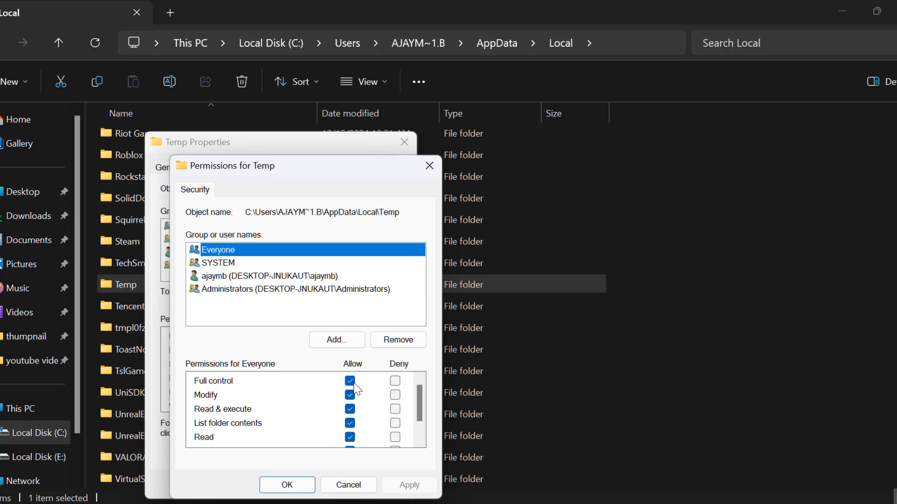
click(295, 486)
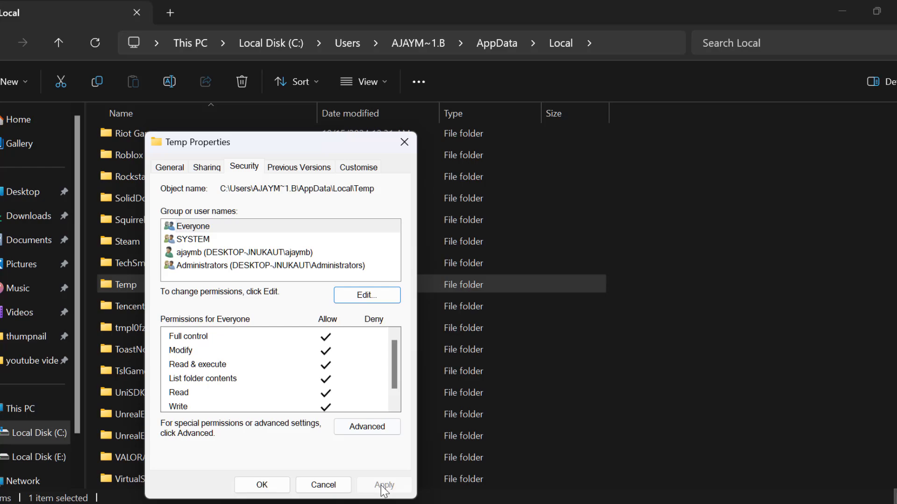
click(260, 484)
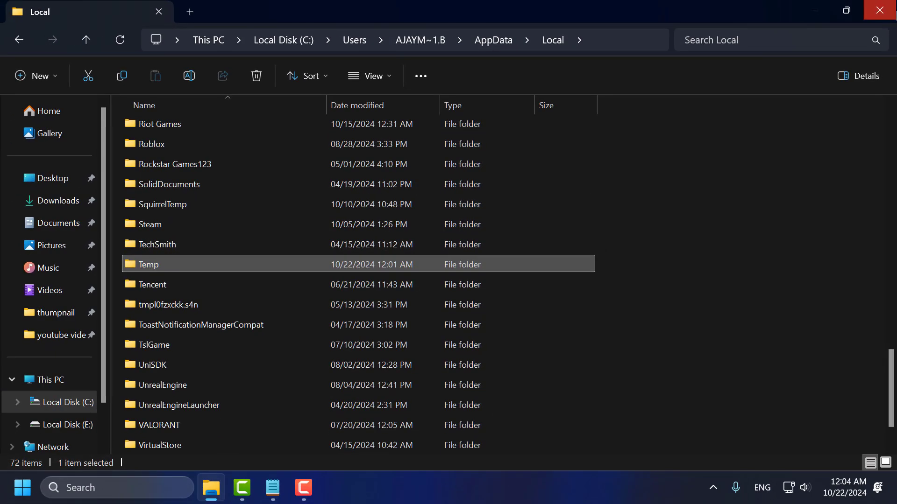
Close the File Explorer window showing the Local folder.
click(881, 10)
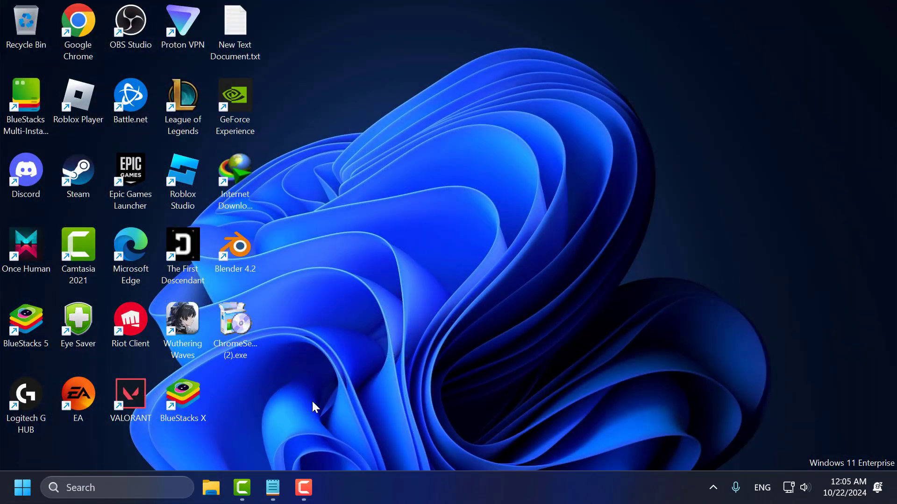